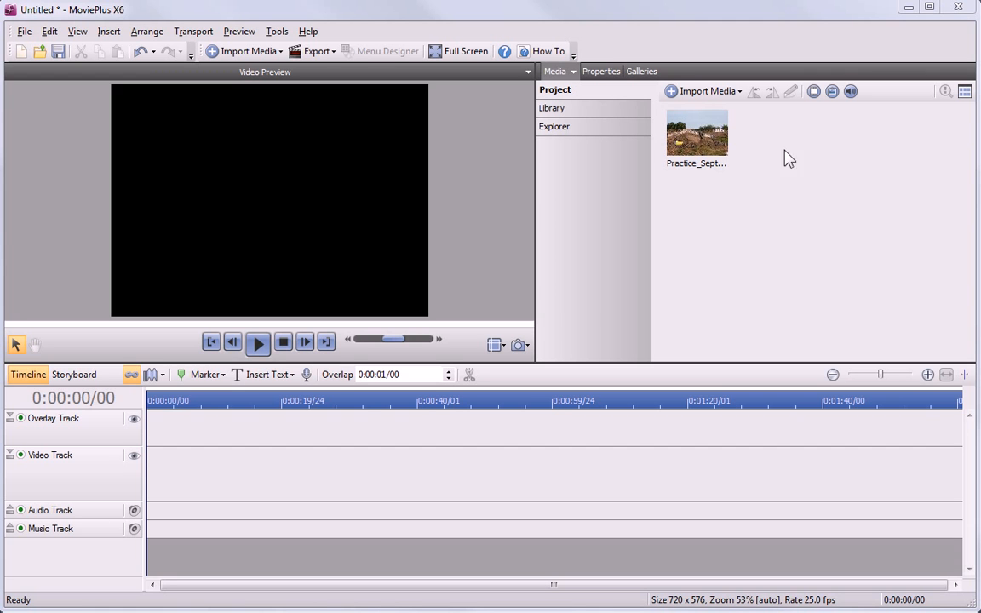
# - Select the imported Practice_Sept motocross clip in the Media pane
pyautogui.click(689, 136)
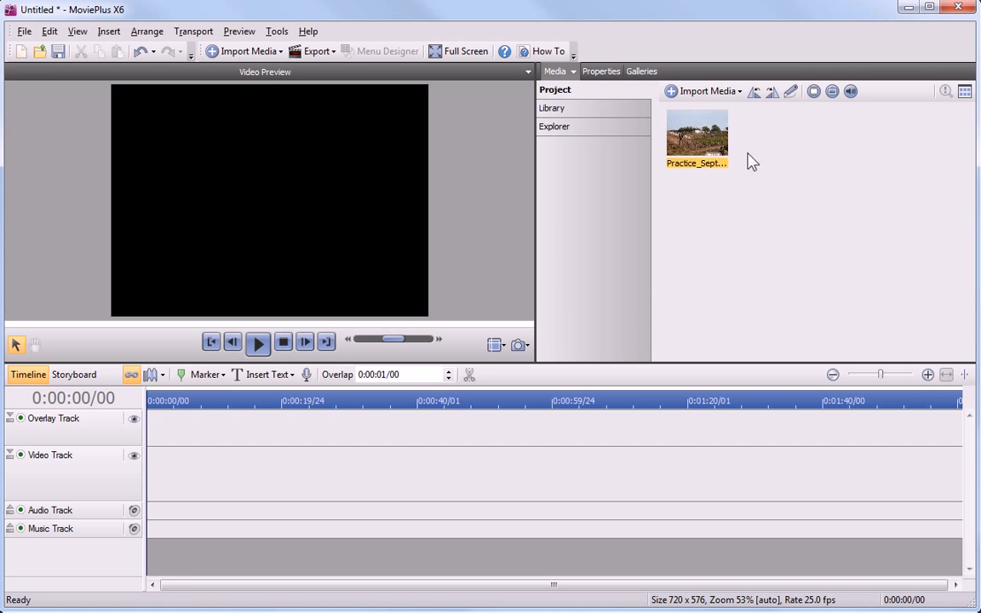
# - In the Trim dialog, set the kept range from about 0:00:20 to about 0:01:13
pyautogui.click(790, 91)
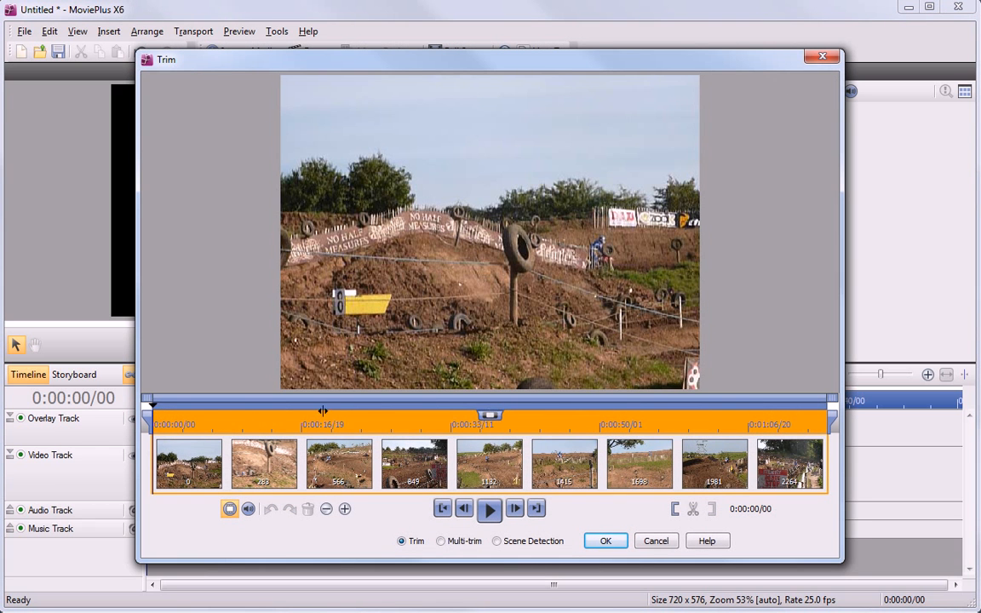
pyautogui.moveTo(154, 423); pyautogui.dragTo(335, 424)
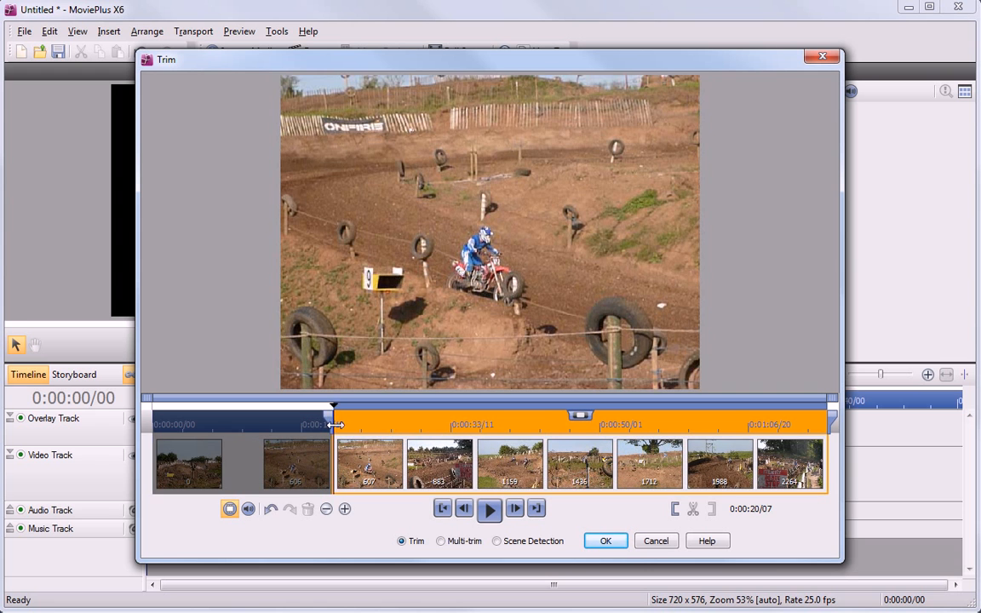
pyautogui.moveTo(830, 424); pyautogui.dragTo(799, 426)
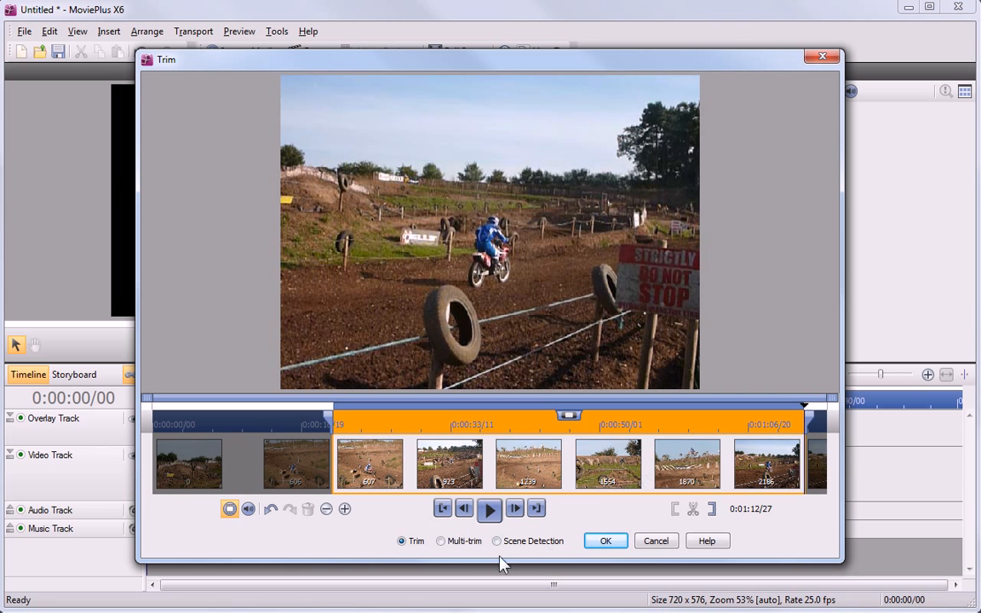
# - In Multi-trim mode, split the clip at about 0:00:39.967
pyautogui.click(442, 543)
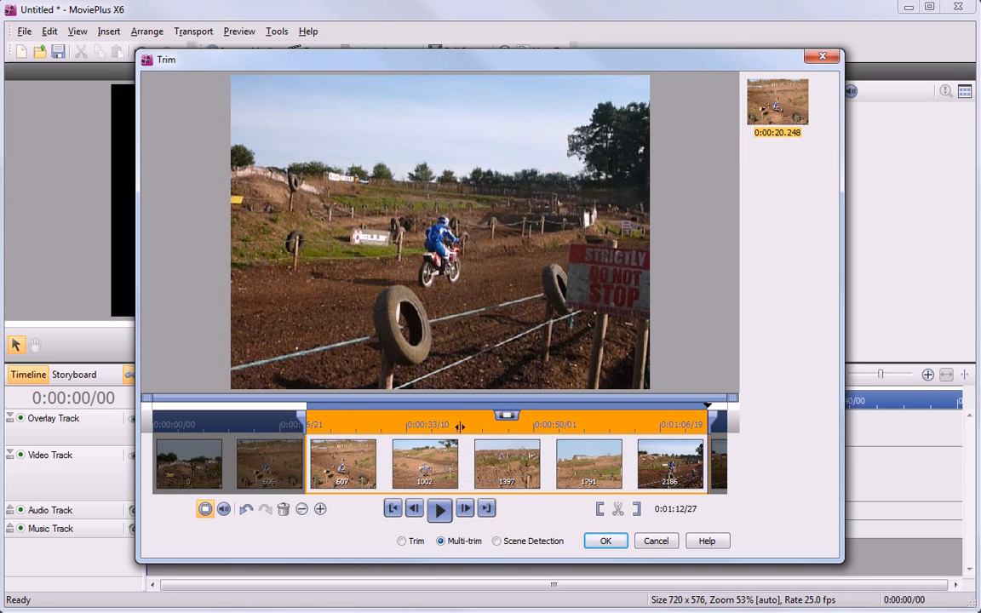
pyautogui.moveTo(416, 424)
pyautogui.mouseDown()
pyautogui.moveTo(477, 423)
pyautogui.moveTo(455, 423)
pyautogui.mouseUp()
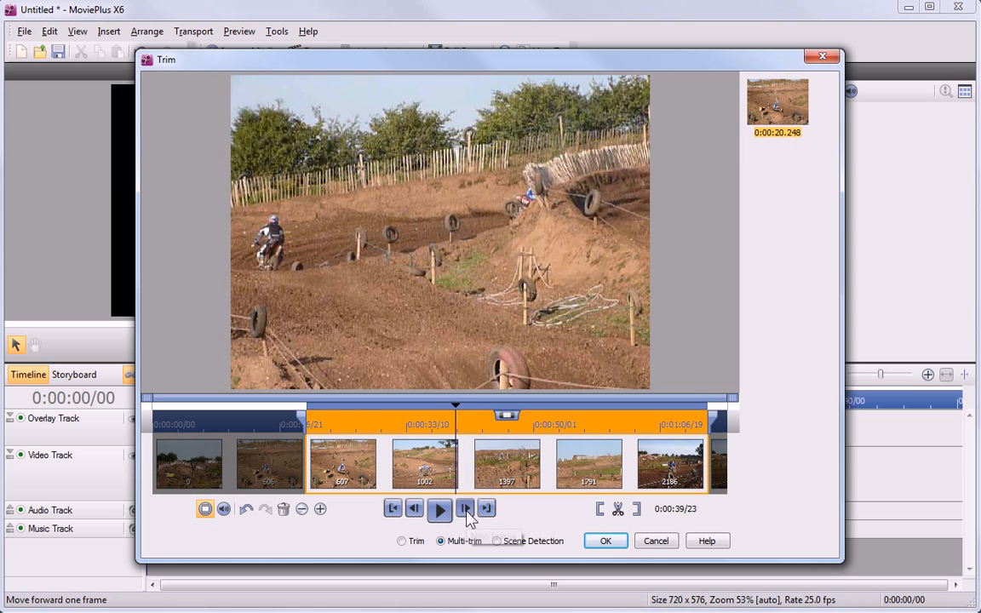
pyautogui.click(467, 508)
pyautogui.click(466, 508)
pyautogui.click(466, 508)
pyautogui.click(467, 508)
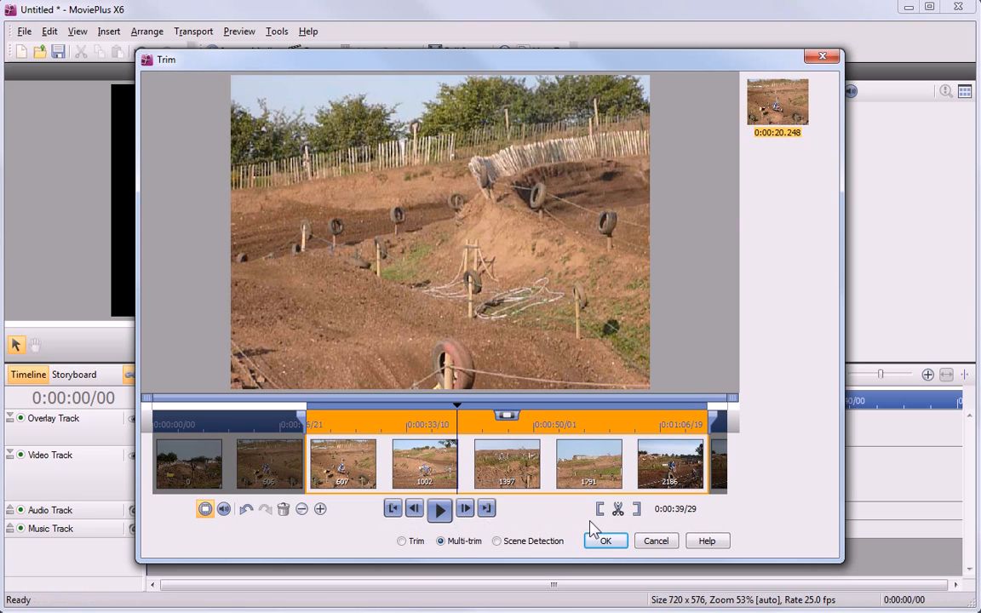
pyautogui.click(618, 509)
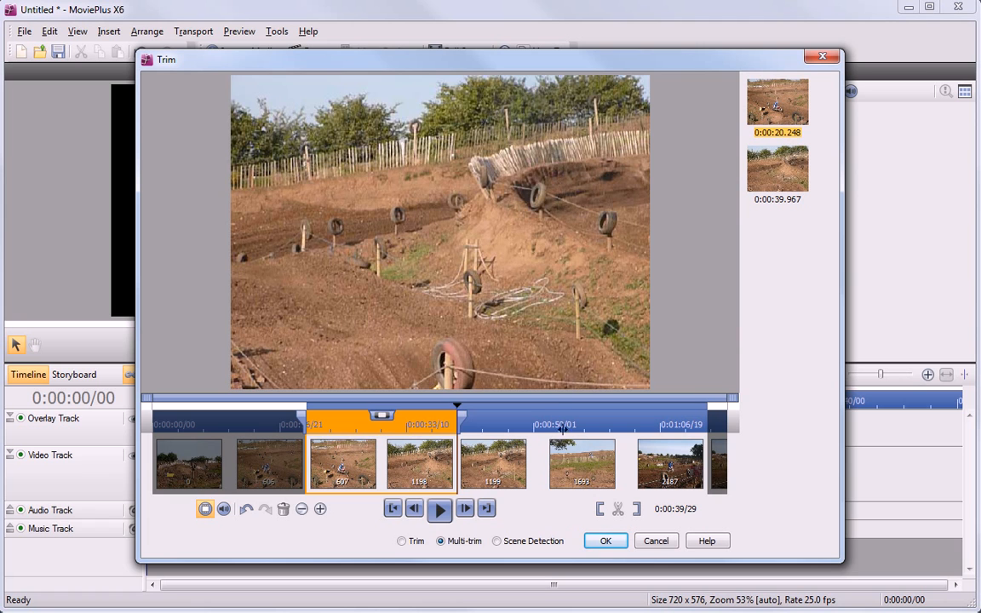
# - Split the second scene again at about 0:01:00.540, giving three scenes
pyautogui.moveTo(510, 424); pyautogui.dragTo(606, 424)
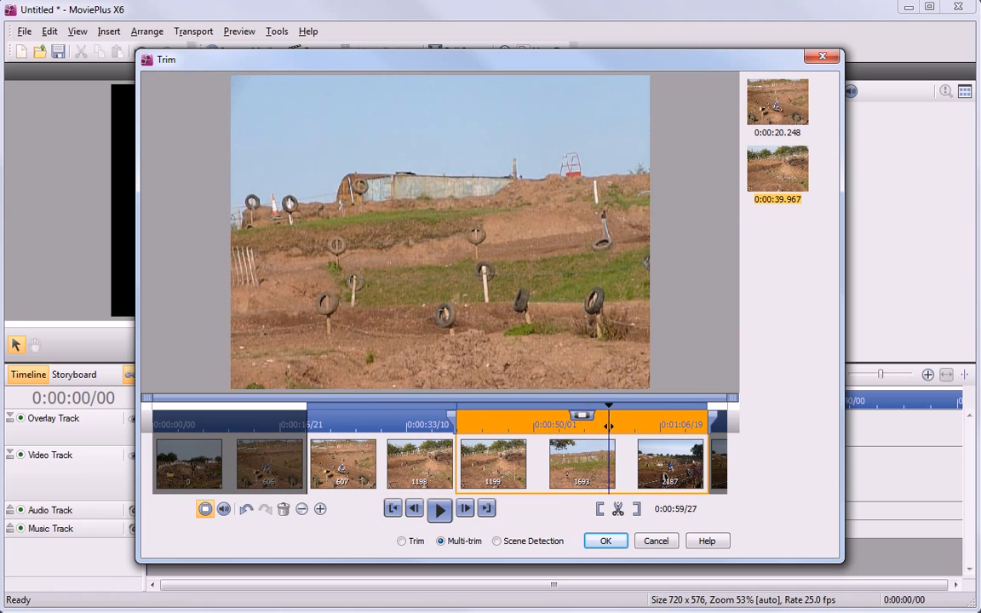
pyautogui.click(440, 509)
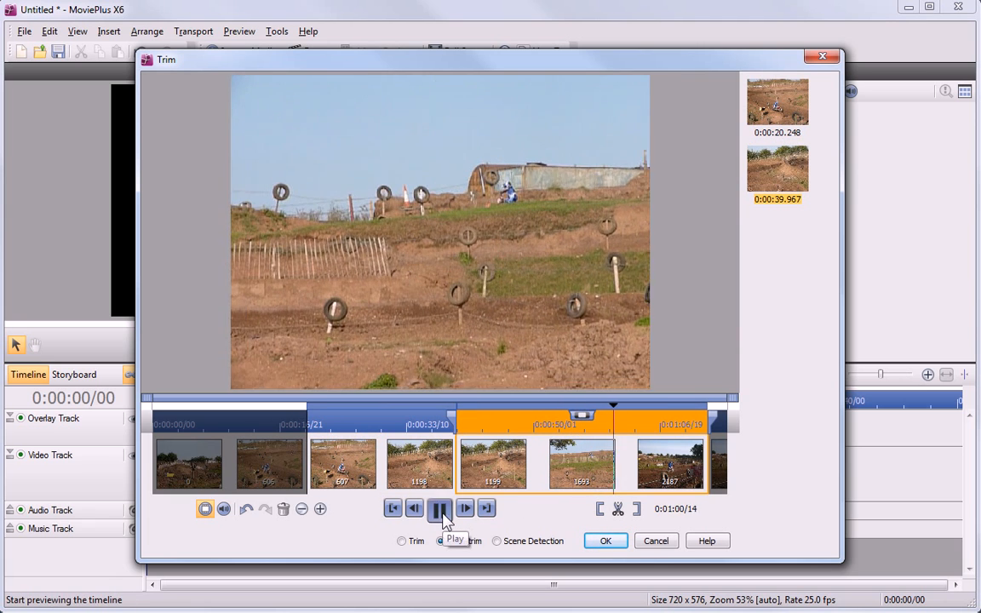
pyautogui.click(440, 509)
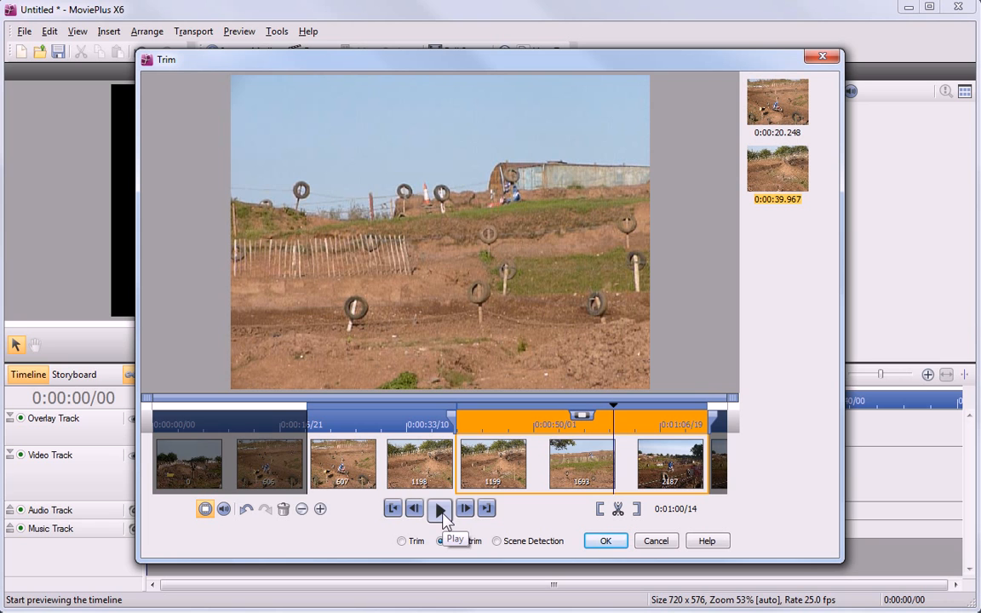
pyautogui.click(619, 509)
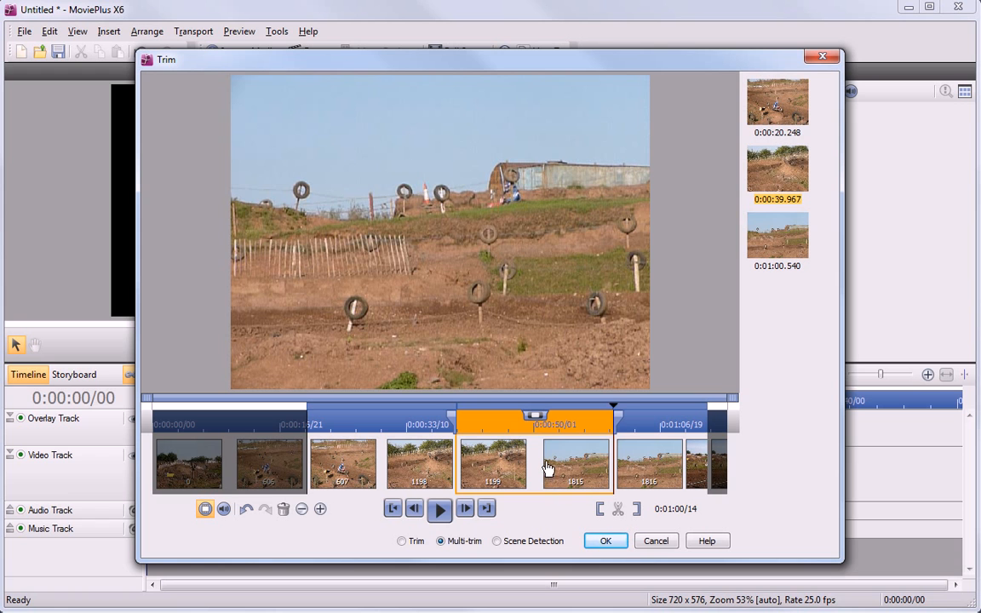
# - Delete the middle scene and confirm the cuts, leaving scenes 0:00:20.248 and 0:01:00.540
pyautogui.click(493, 423)
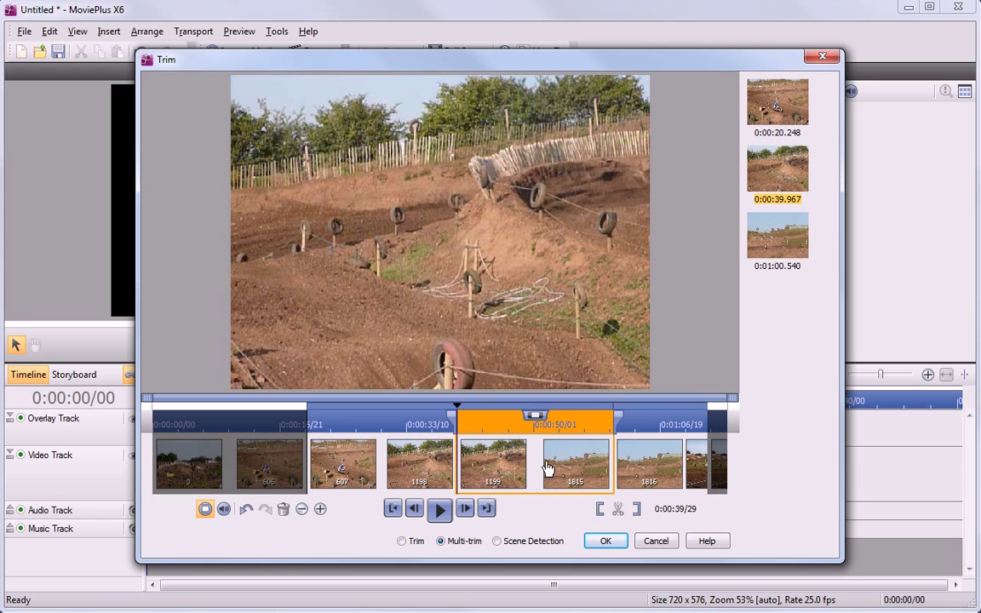
pyautogui.click(284, 509)
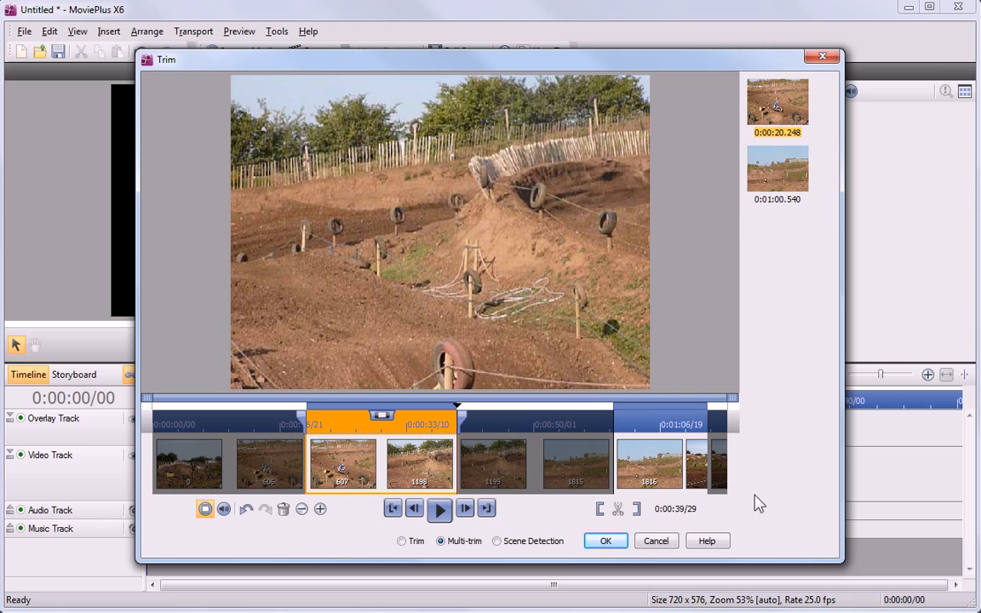
pyautogui.click(605, 541)
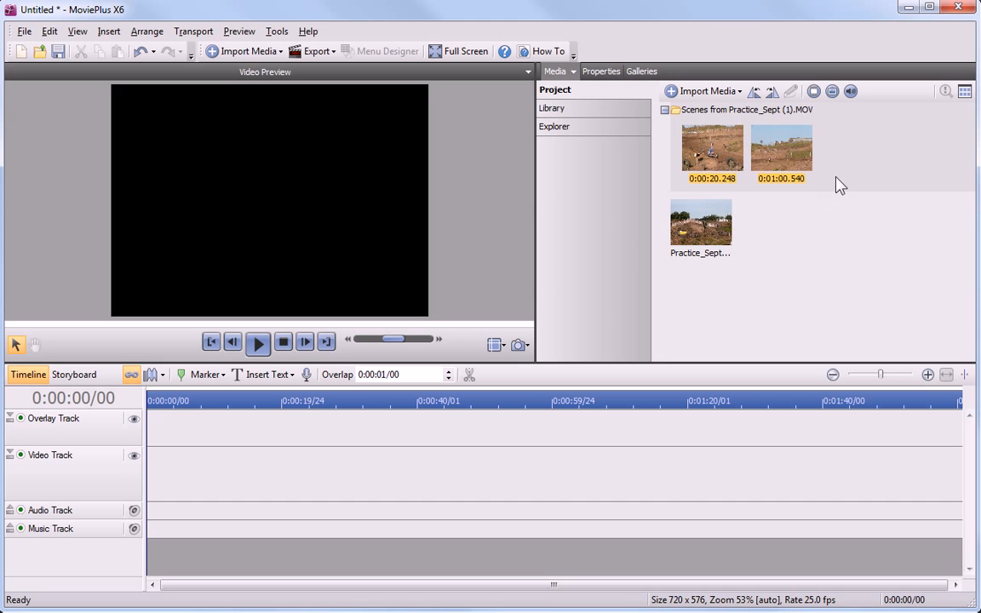
# - Place the 0:01:00.540 scene at the start of the video track and zoom the timeline in
pyautogui.click(790, 156)
pyautogui.moveTo(790, 155); pyautogui.dragTo(140, 497)
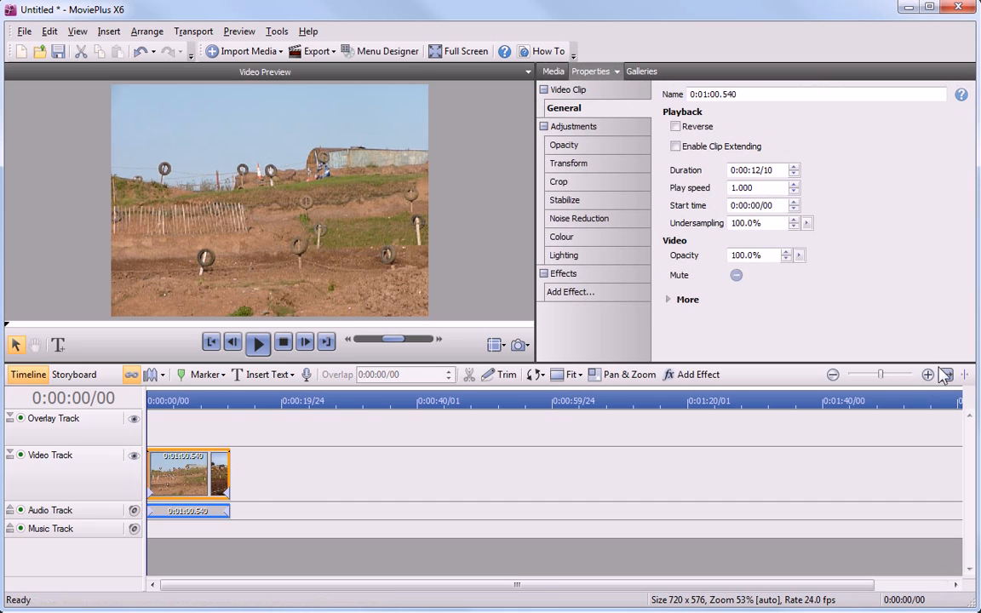
pyautogui.click(927, 375)
pyautogui.click(927, 375)
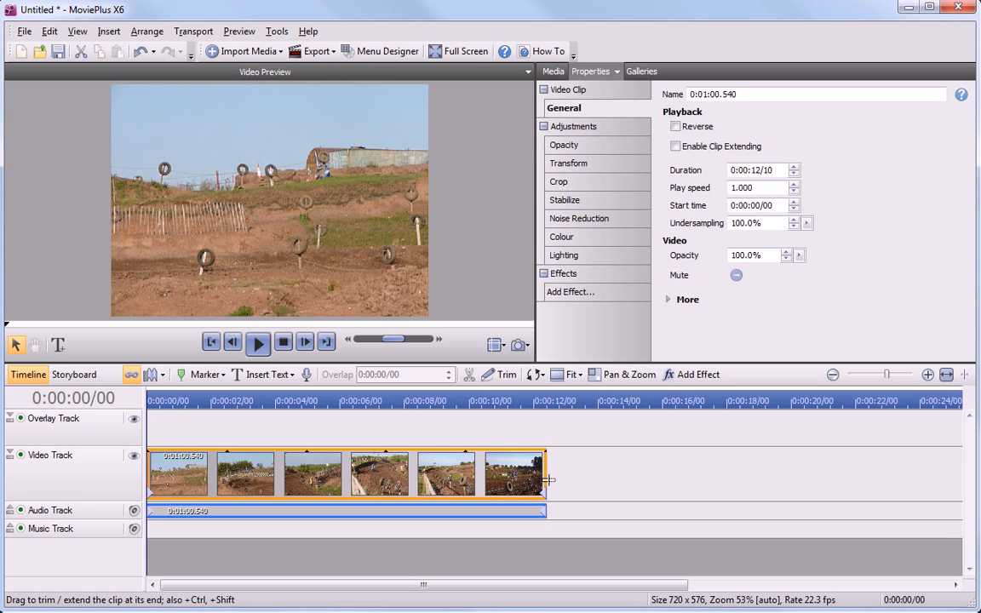
# - Adjust the clip's end so it runs about 0:00:13/16
pyautogui.moveTo(549, 481); pyautogui.dragTo(537, 482)
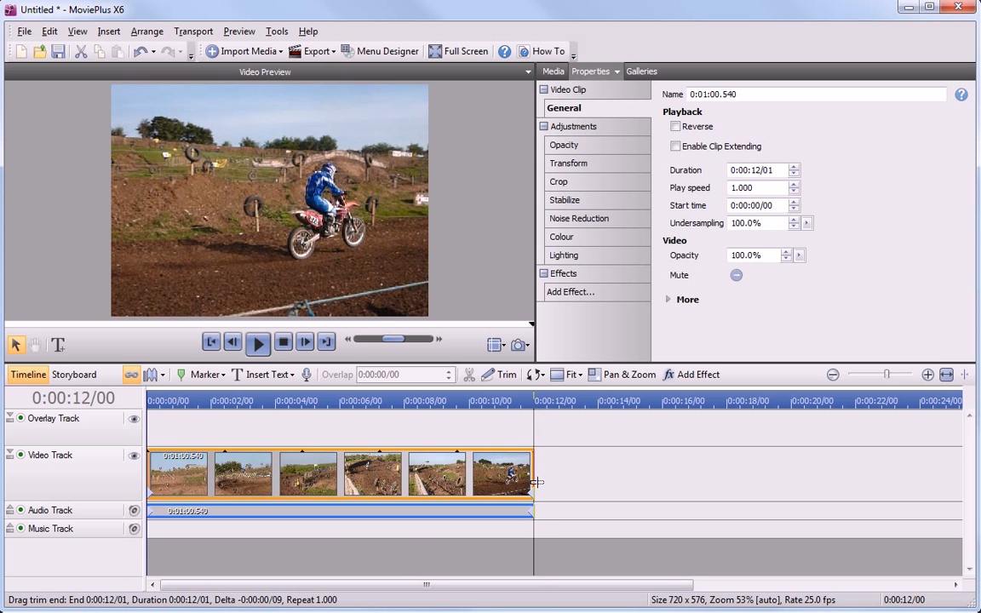
pyautogui.moveTo(536, 482); pyautogui.dragTo(587, 478)
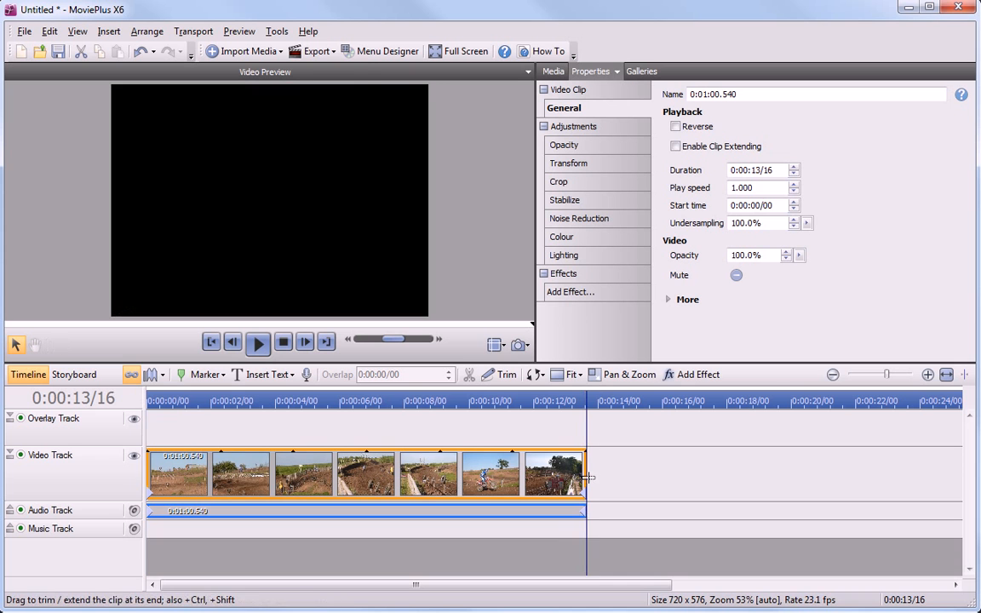
# - Split the timeline clip at 0:00:10/23, leaving a 0:00:02/18 second piece
pyautogui.moveTo(443, 401); pyautogui.dragTo(499, 401)
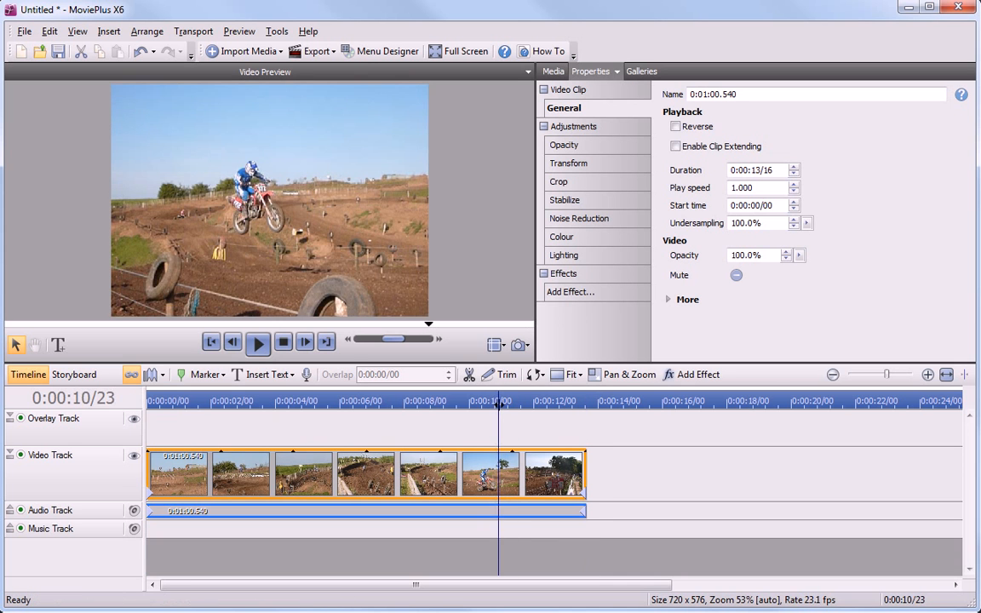
pyautogui.click(469, 375)
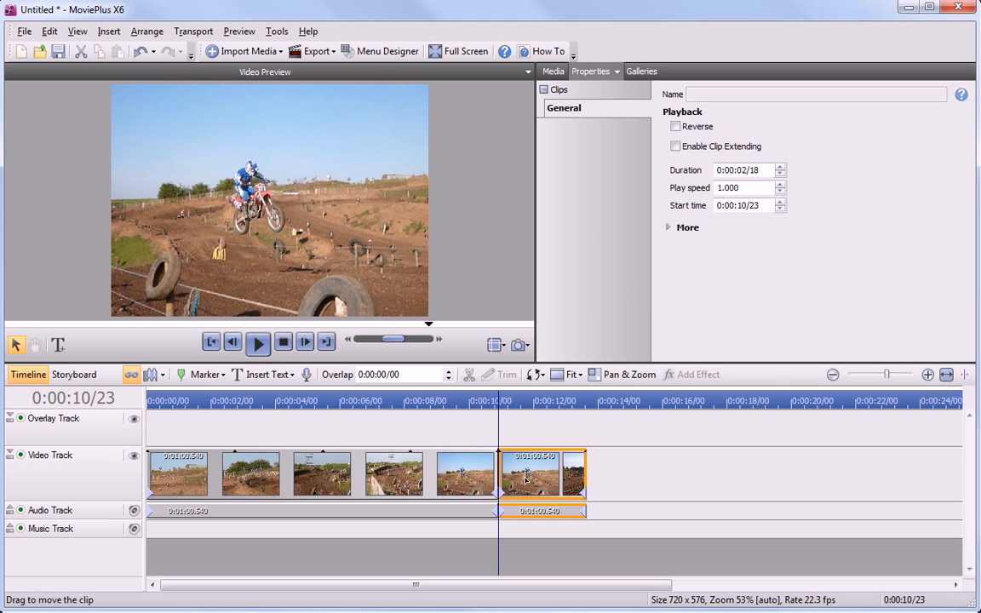
pyautogui.moveTo(525, 477); pyautogui.dragTo(526, 478)
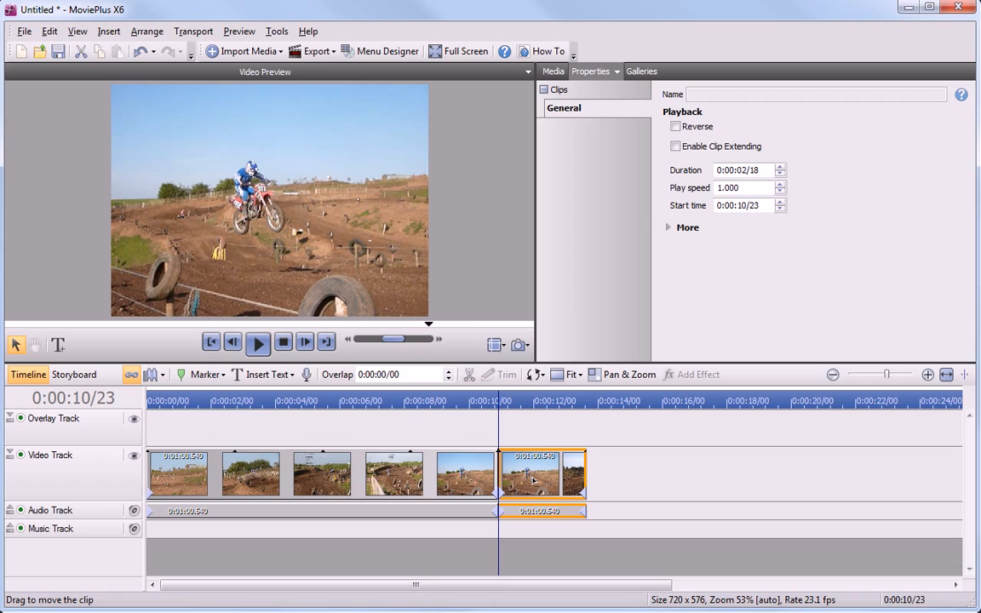